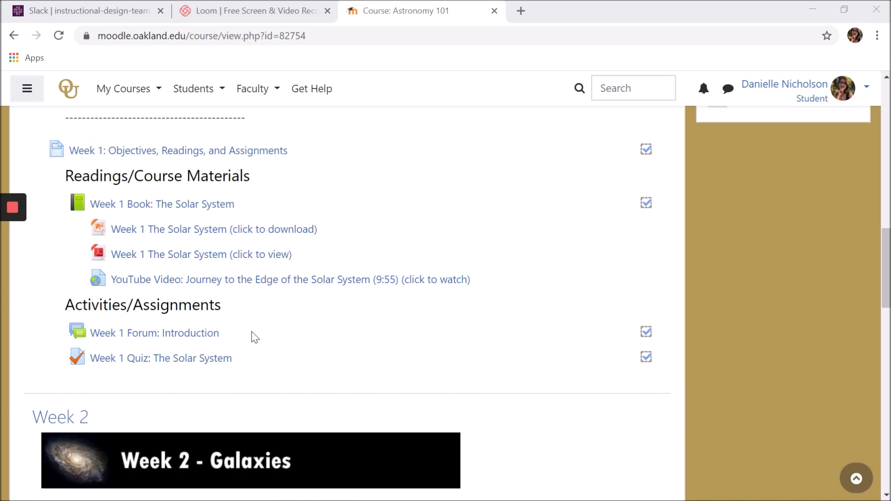
# Open the Week 1 Forum: Introduction activity in the Astronomy 101 course
pyautogui.click(203, 335)
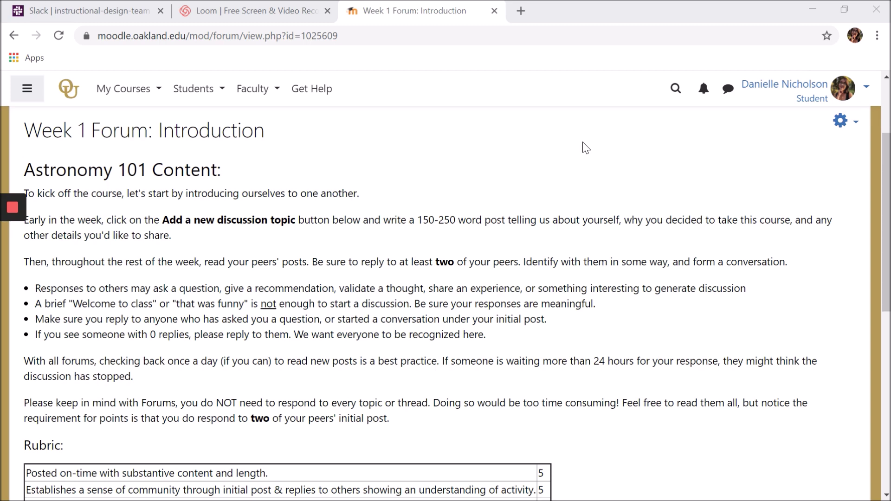
# Start a new discussion topic in the Week 1 forum
pyautogui.scroll(-5, 586, 147)
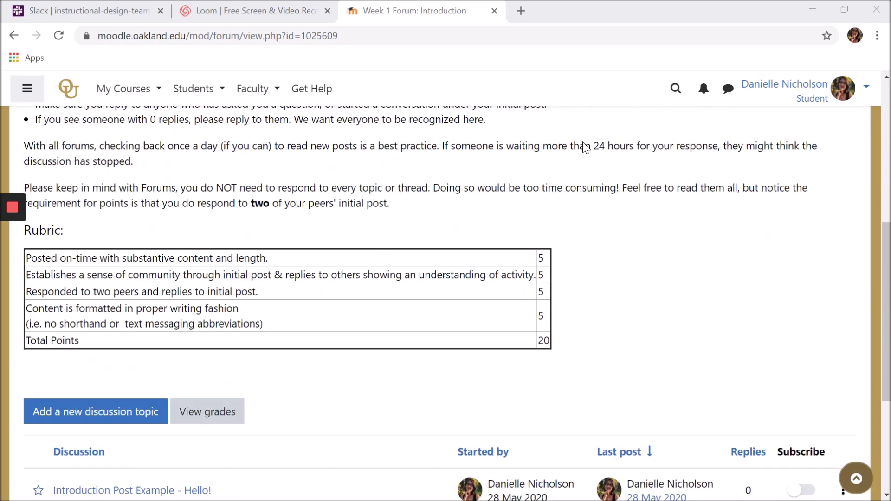
pyautogui.click(153, 415)
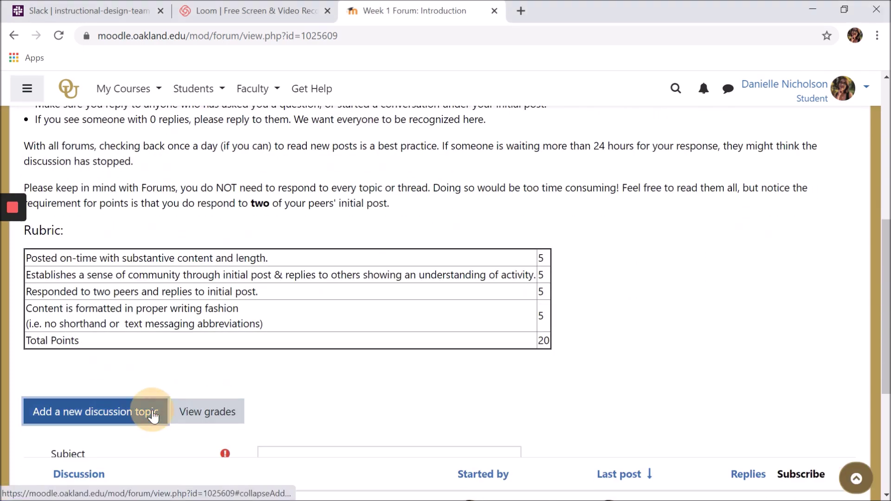
pyautogui.scroll(-6, 151, 414)
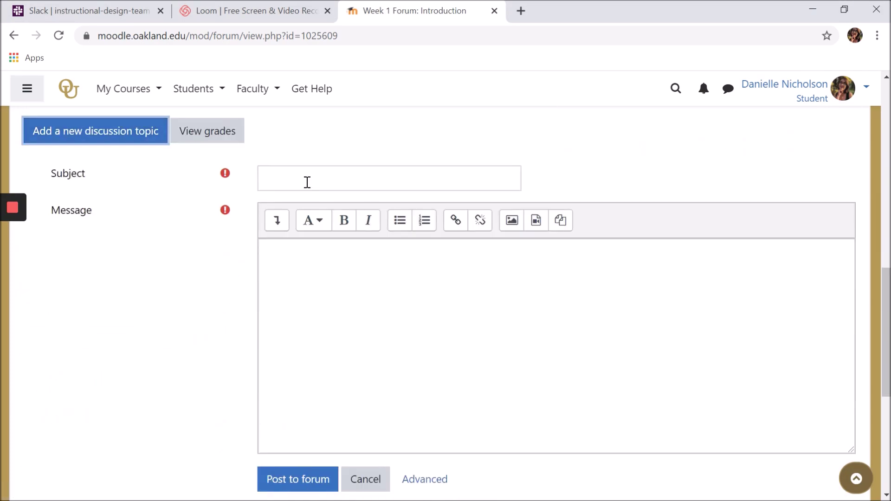
# Open the 'Introduction Post Example - Hello!' discussion
pyautogui.scroll(-1, 334, 305)
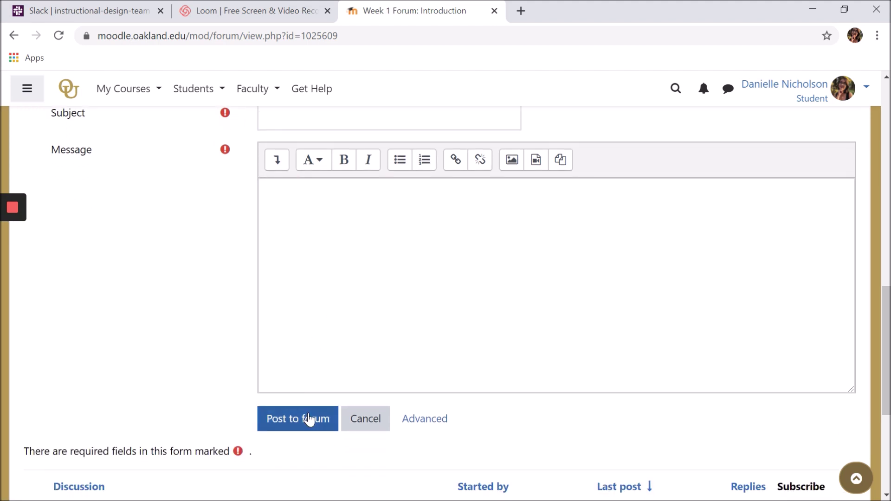
pyautogui.scroll(-2, 310, 419)
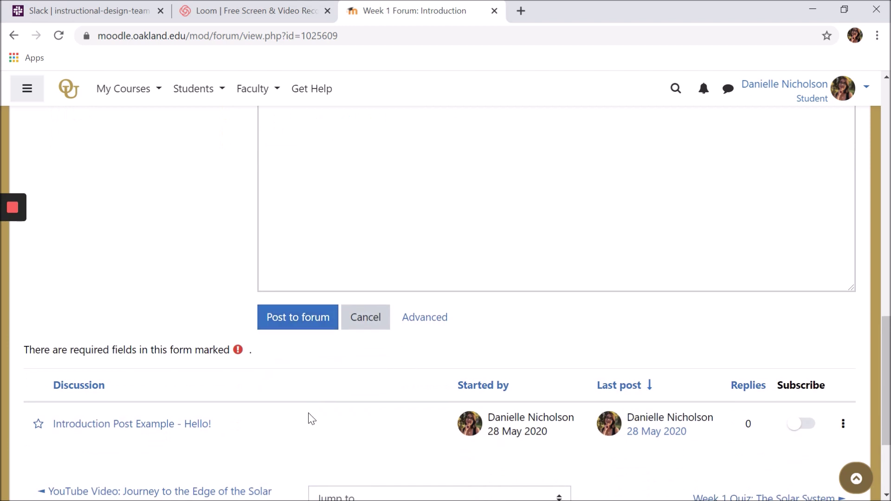
pyautogui.click(200, 426)
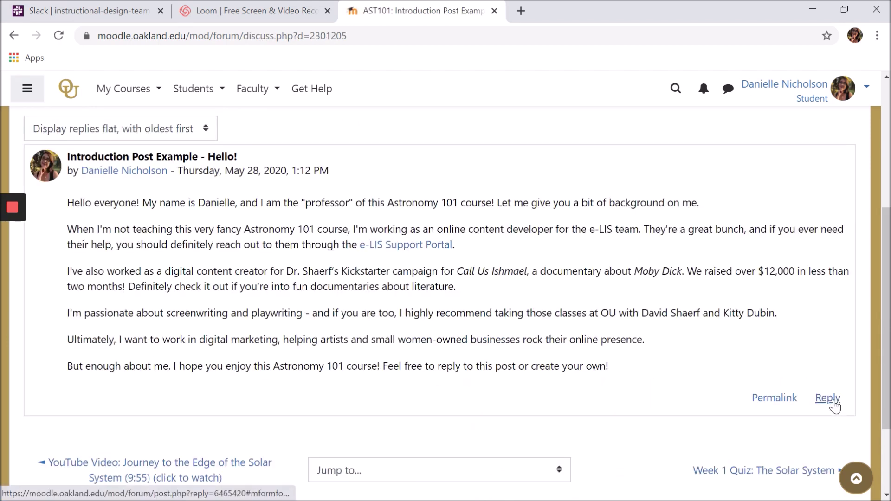
# Start a reply to the example post and switch to the Advanced reply form
pyautogui.click(828, 399)
pyautogui.scroll(-4, 834, 407)
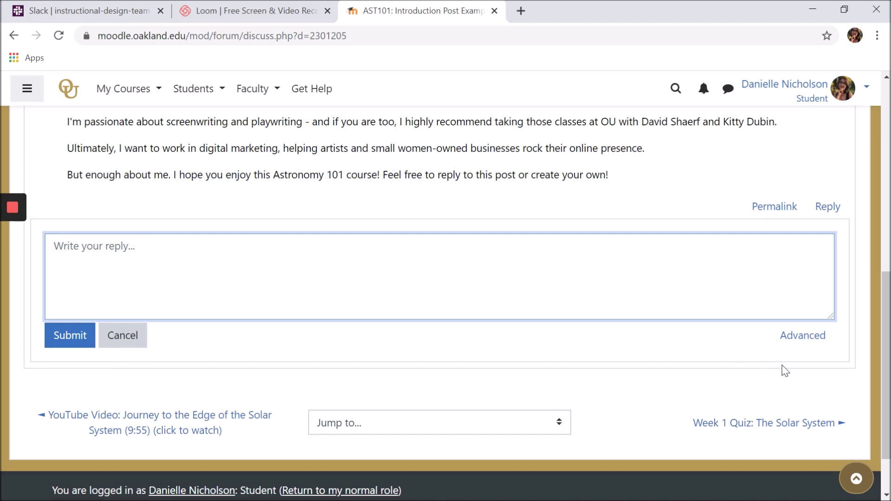
pyautogui.click(806, 349)
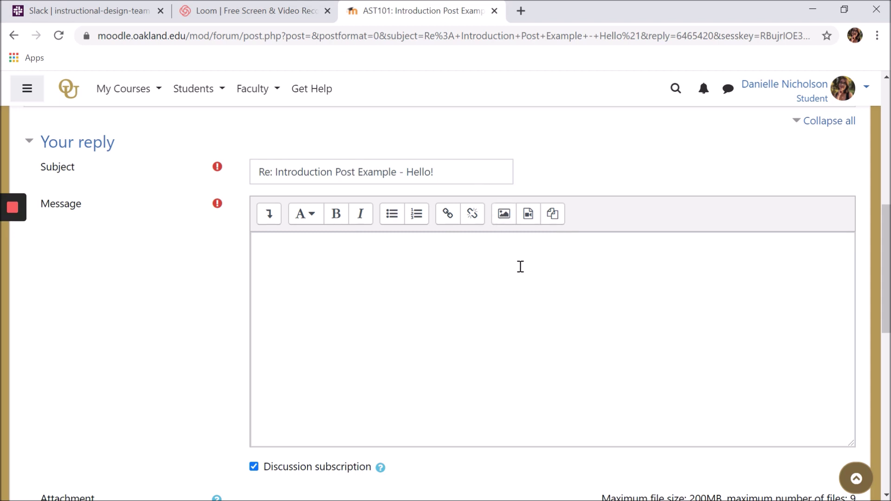
# Scroll down the reply form and attempt to post it to the forum
pyautogui.scroll(-5, 520, 267)
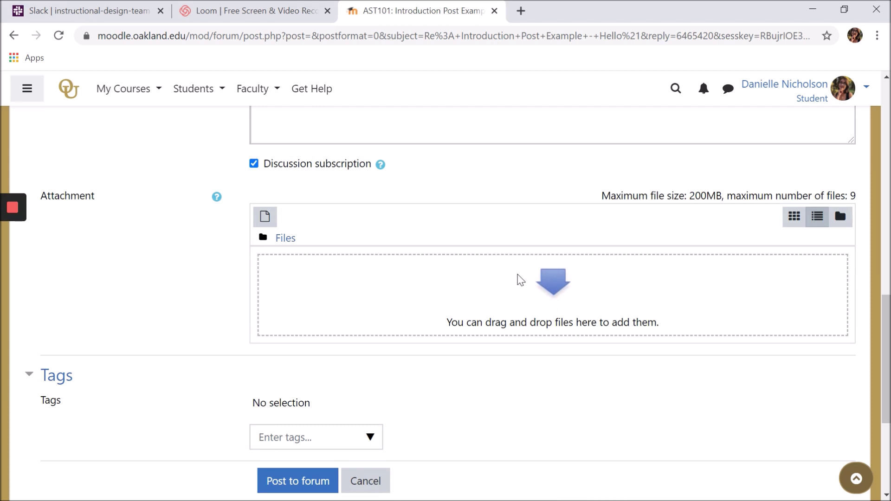
pyautogui.scroll(-1, 520, 278)
pyautogui.click(294, 432)
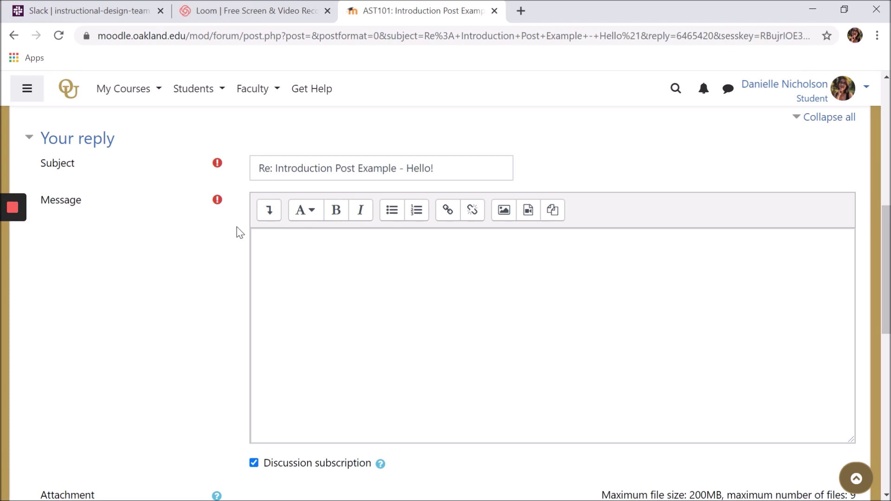
# Expand the Atto editor toolbar to show all extra formatting and media buttons
pyautogui.click(279, 213)
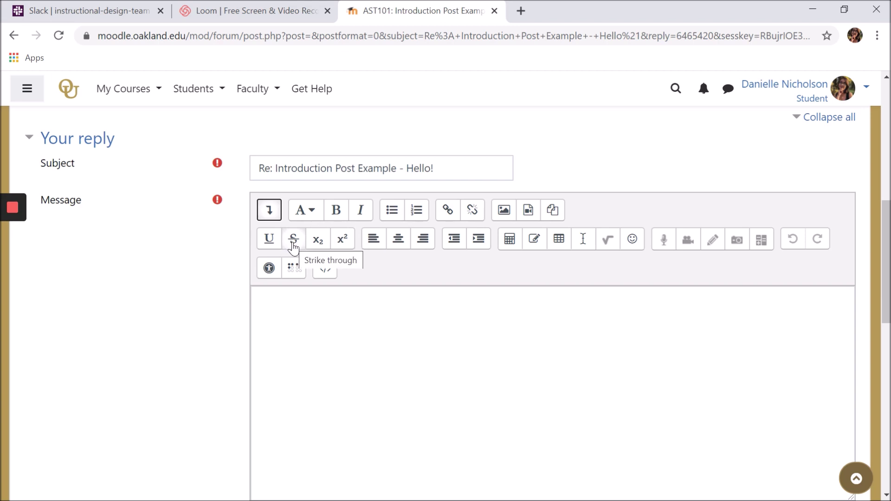
# Type the word 'text' into the message body
pyautogui.click(398, 248)
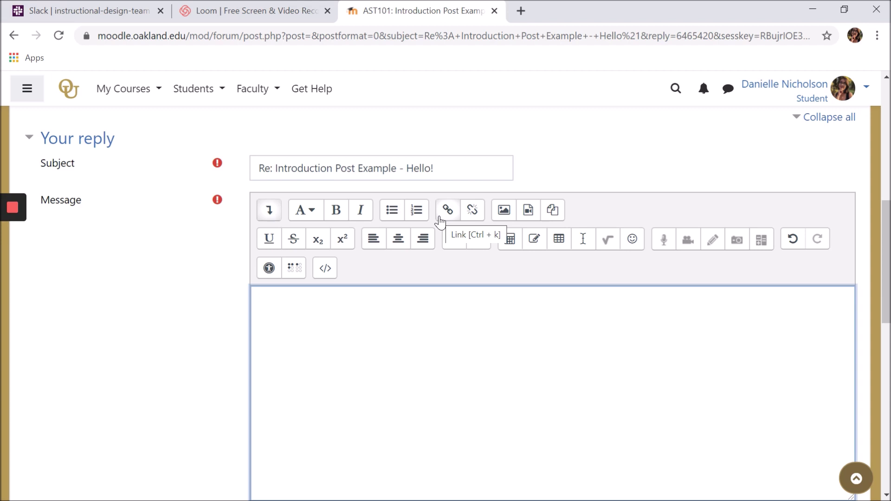
pyautogui.click(374, 316)
pyautogui.write('text')
# Link 'text' to a previously used moodle.oakland.edu address, opening in a new window
pyautogui.doubleClick(273, 301)
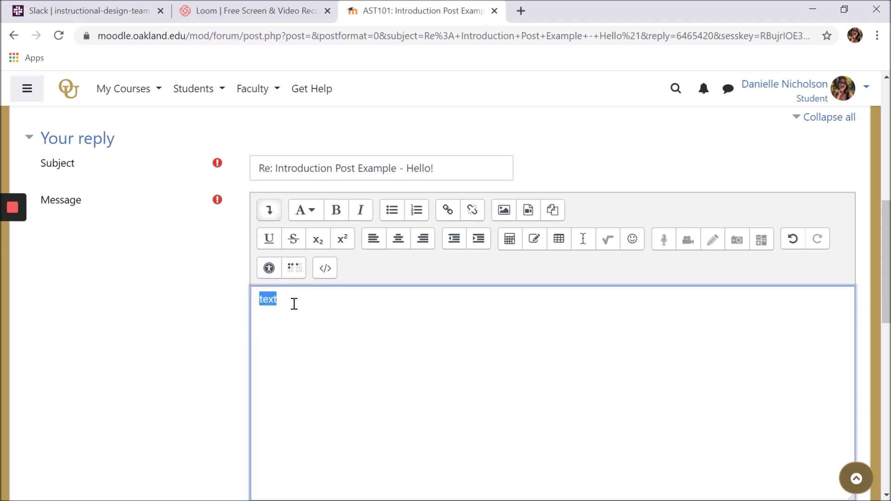
pyautogui.click(449, 212)
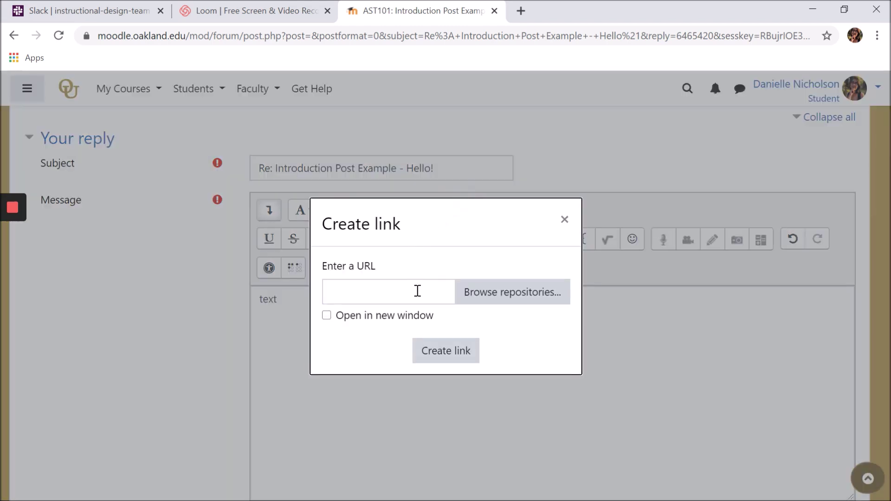
pyautogui.click(418, 291)
pyautogui.click(420, 349)
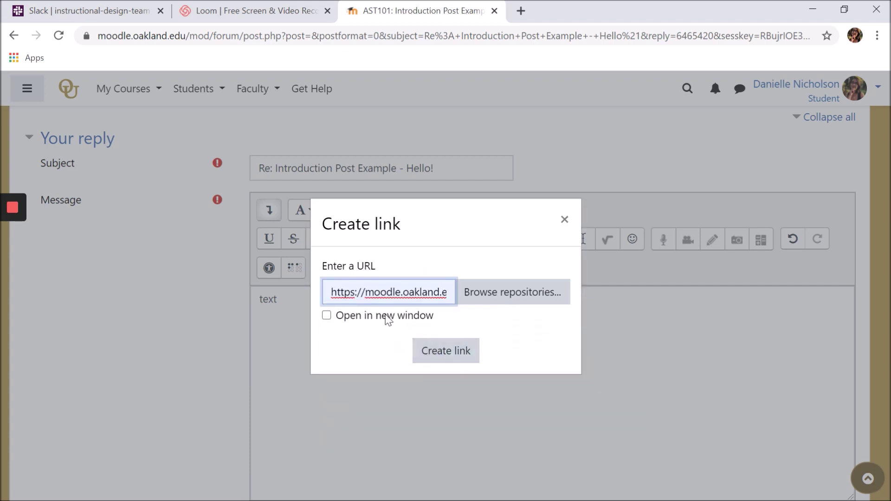
pyautogui.click(387, 318)
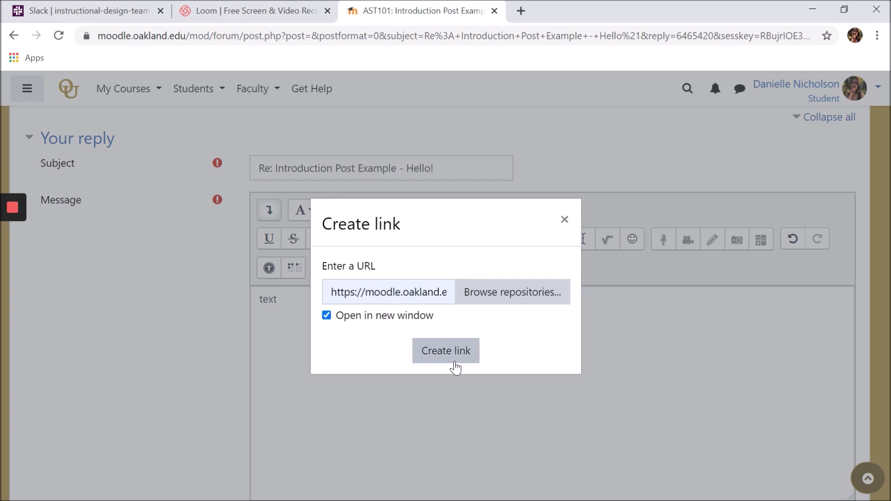
pyautogui.click(456, 368)
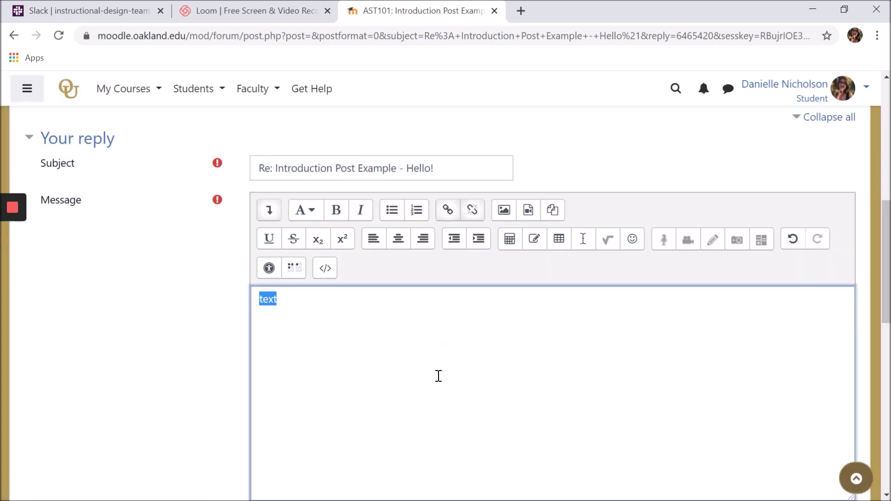
pyautogui.click(438, 376)
# Unlink the word 'text' and delete it from the message
pyautogui.moveTo(297, 319); pyautogui.dragTo(240, 304)
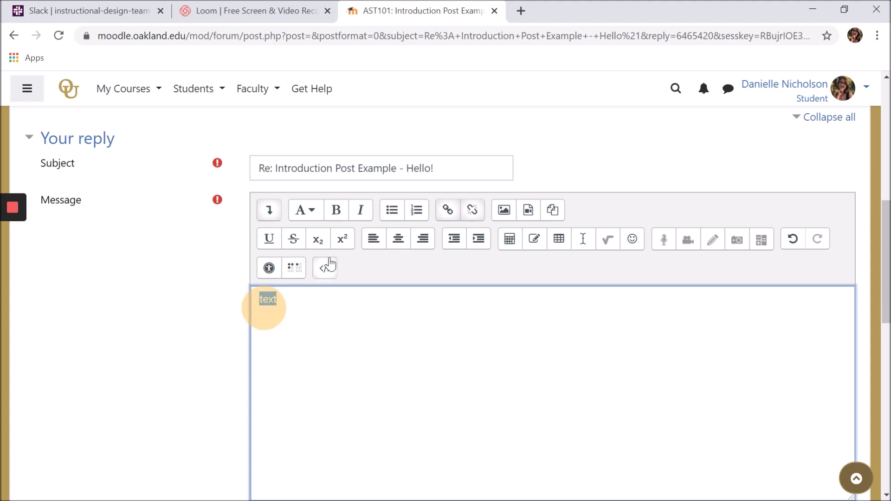
pyautogui.click(483, 216)
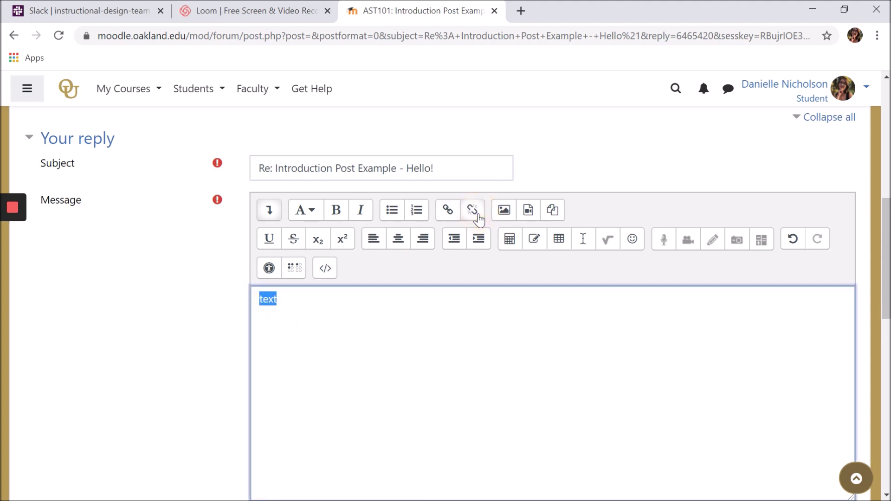
pyautogui.press('BackSpace')
pyautogui.scroll(-1, 487, 186)
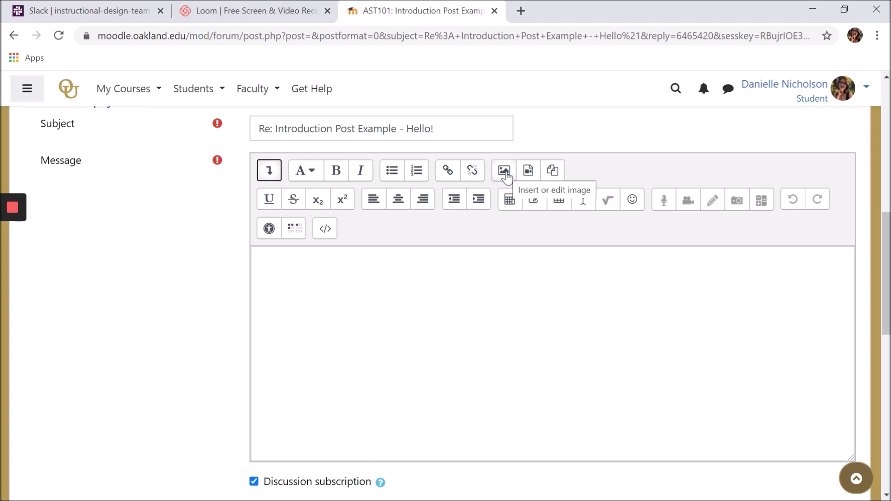
# Upload milky way.jpg from the computer as the image, saved as 'milky way'
pyautogui.click(505, 173)
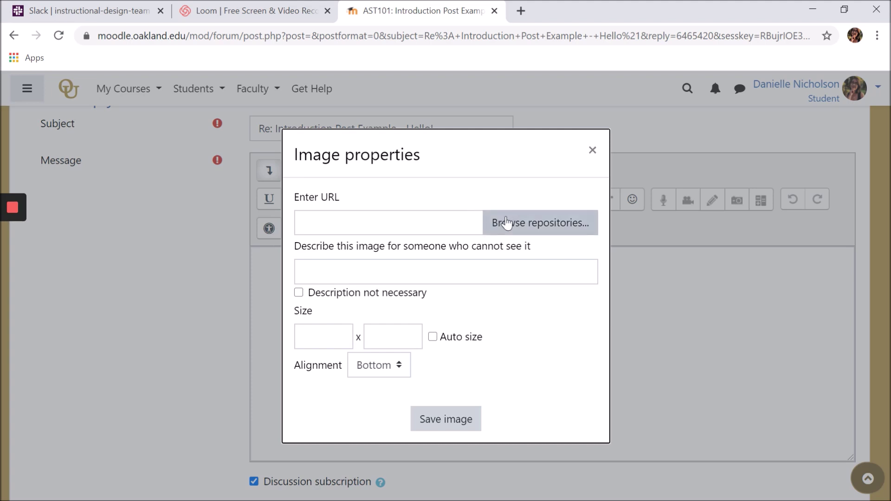
pyautogui.click(506, 222)
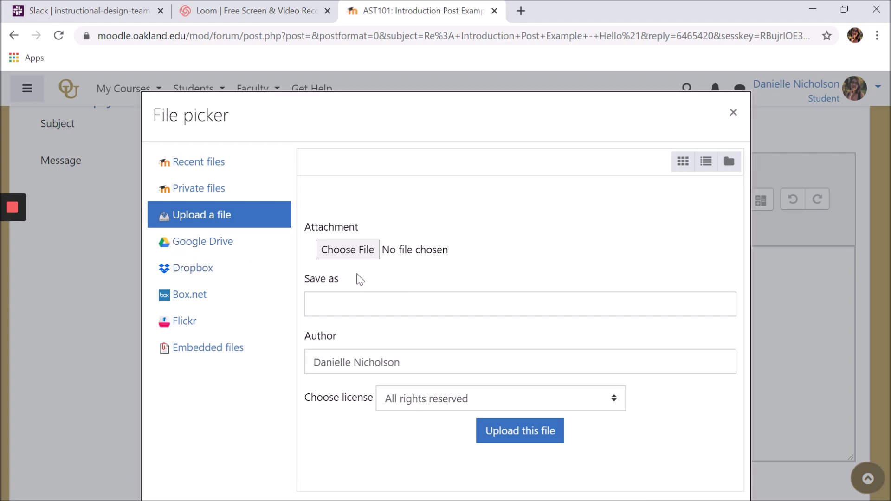
pyautogui.click(350, 252)
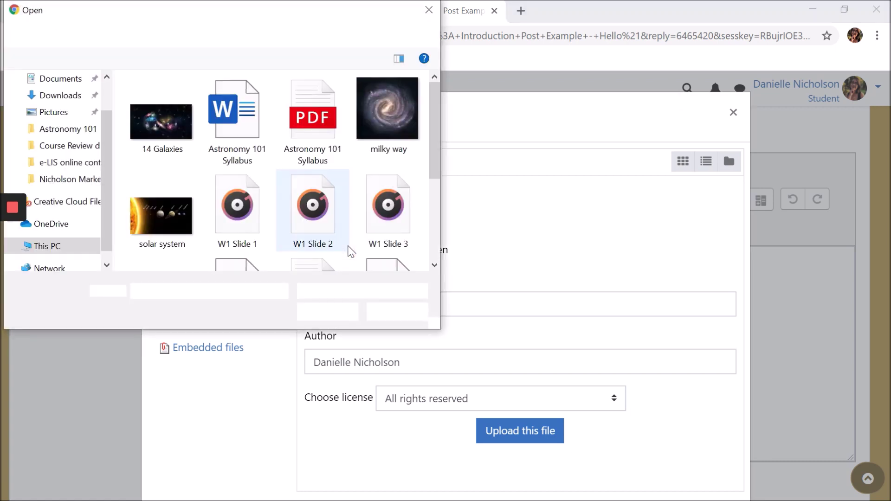
pyautogui.click(406, 115)
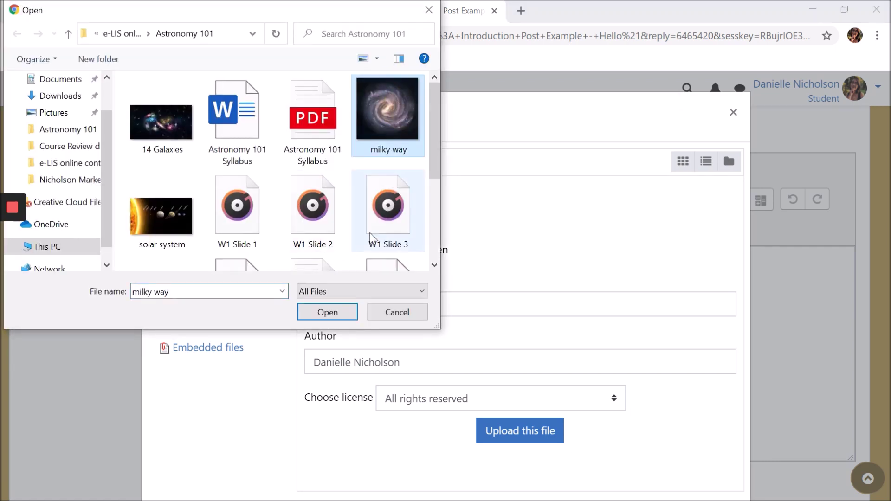
pyautogui.click(355, 310)
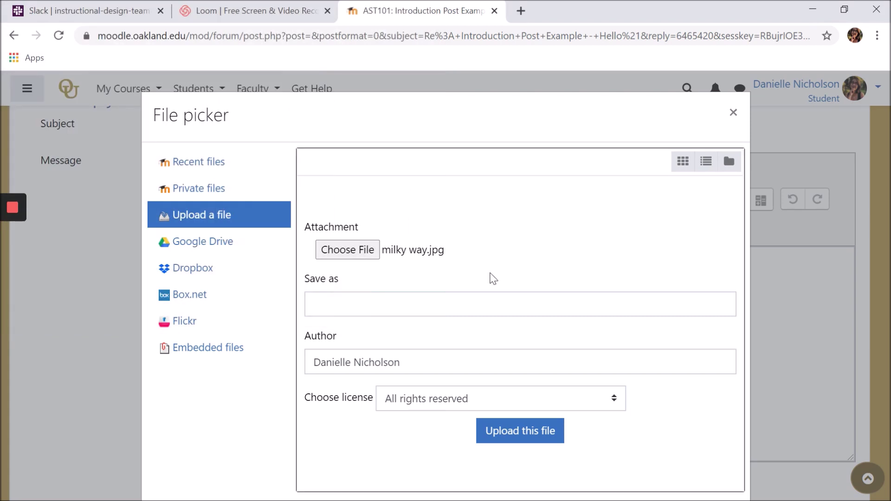
pyautogui.click(443, 298)
pyautogui.write('milky way')
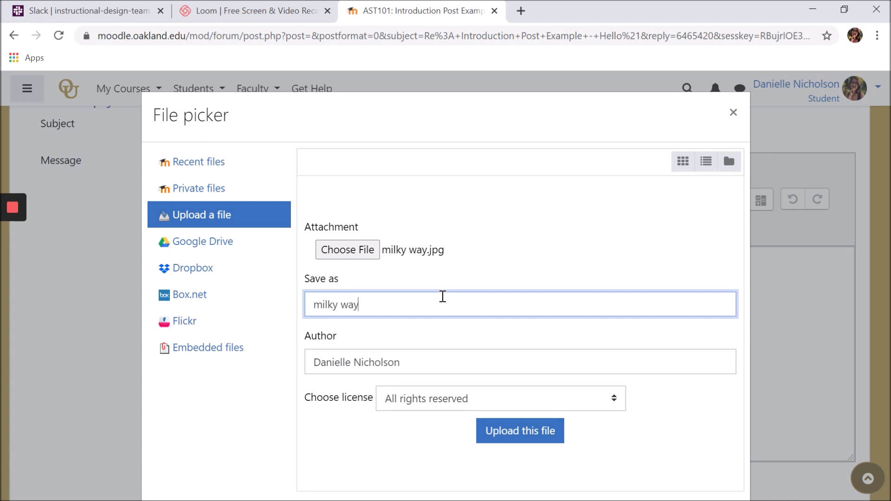
pyautogui.click(522, 428)
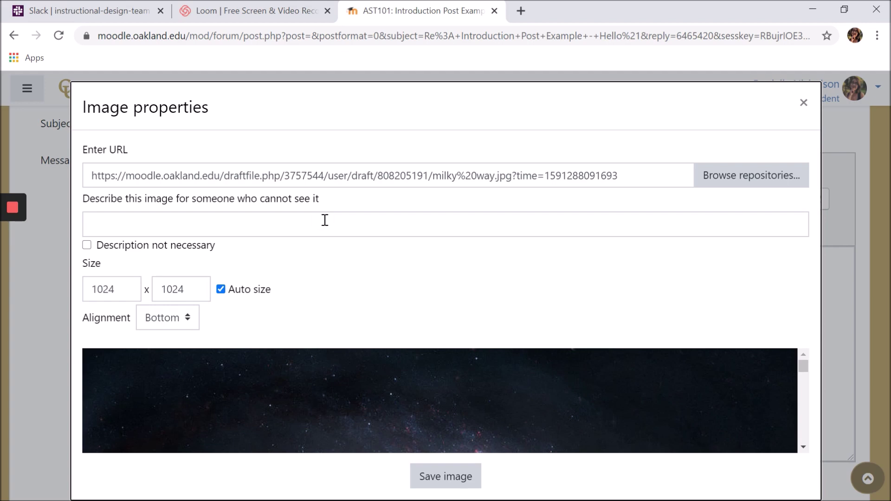
# Enter 'milky way' as the image's description for screen readers
pyautogui.click(325, 220)
pyautogui.press('Down')
pyautogui.press('Down')
pyautogui.press('Return')
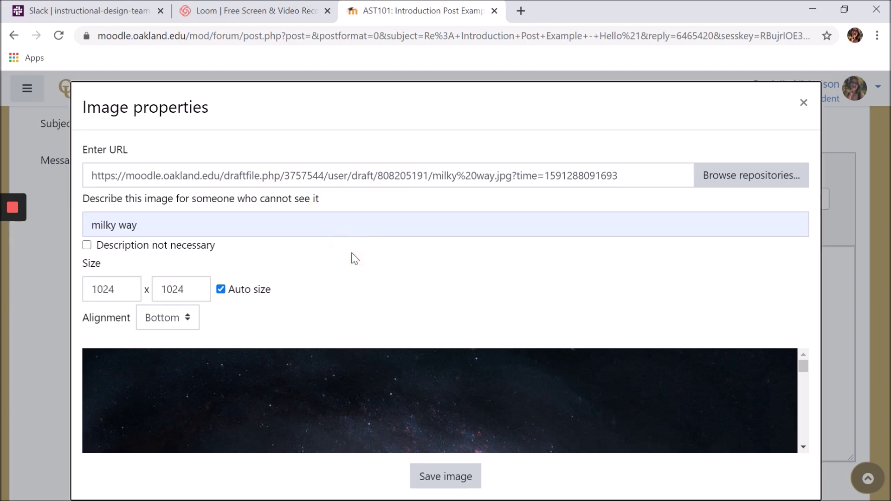
# Save the milky way image into the message, then open and dismiss the Insert media dialog
pyautogui.click(476, 481)
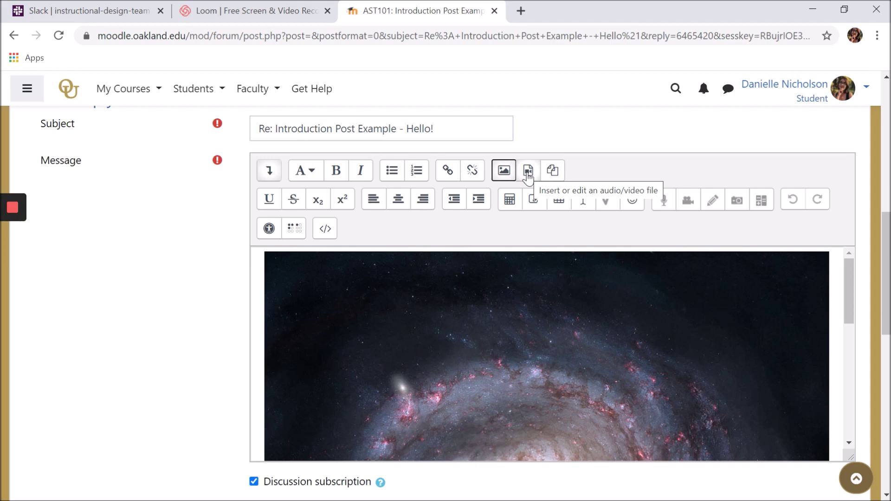
pyautogui.click(528, 172)
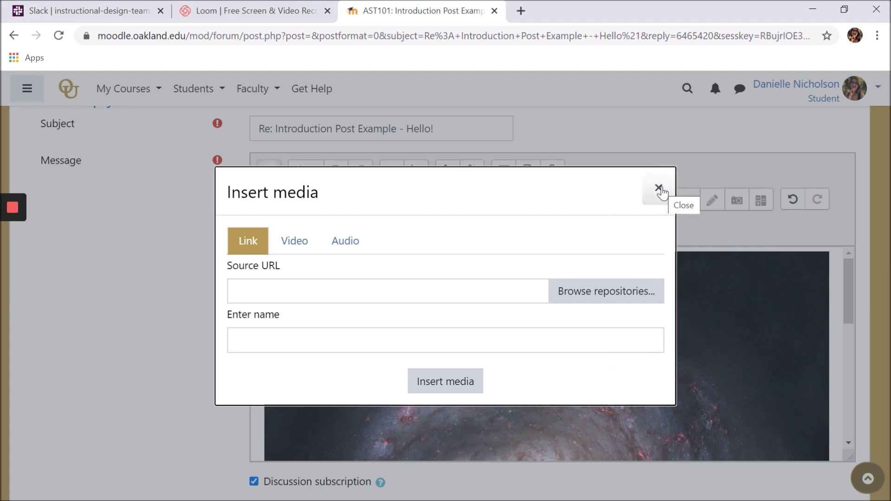
pyautogui.click(659, 189)
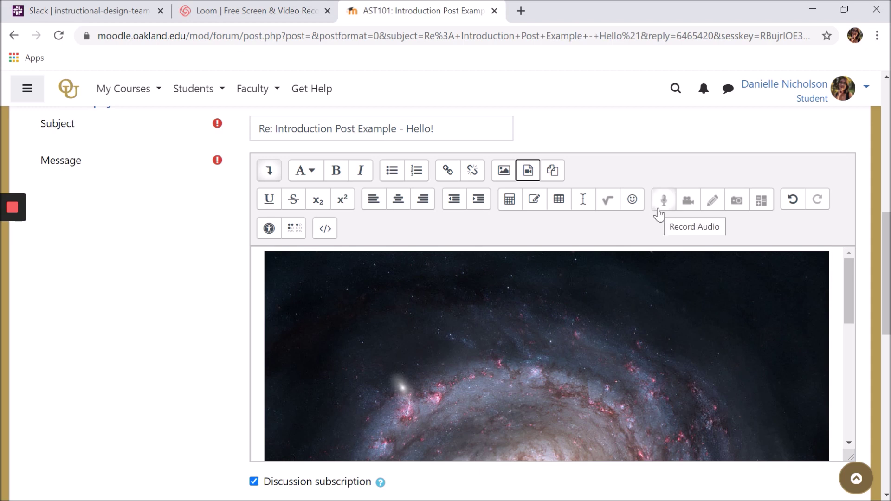
pyautogui.click(660, 212)
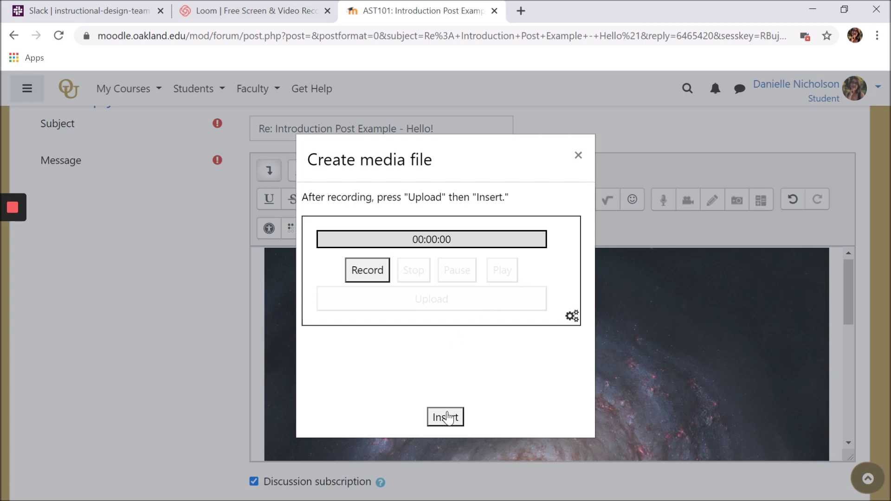
pyautogui.click(587, 157)
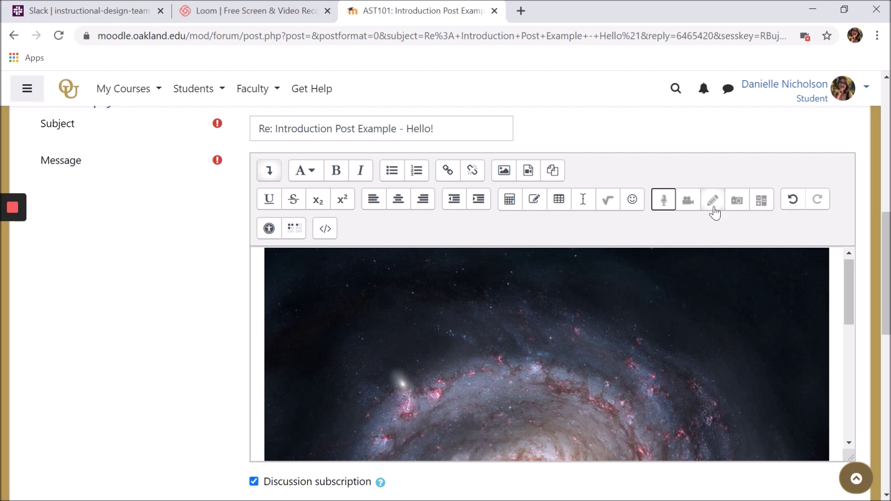
pyautogui.click(713, 209)
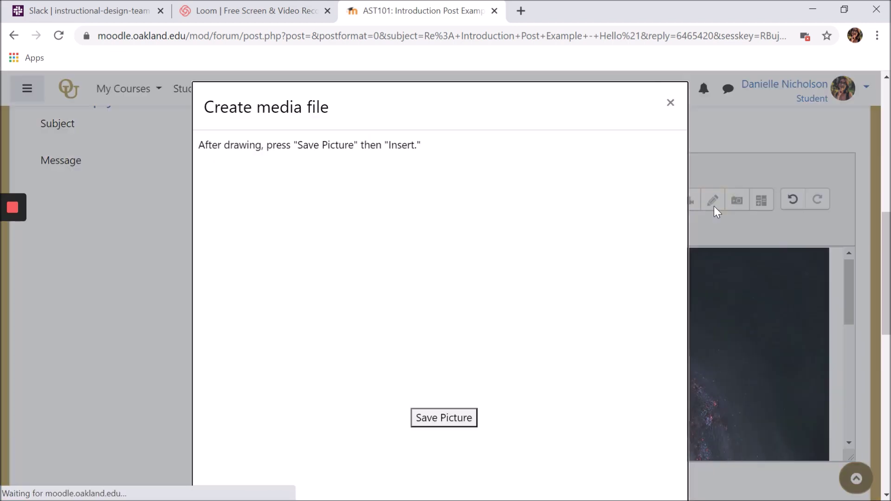
pyautogui.moveTo(328, 284)
pyautogui.mouseDown()
pyautogui.moveTo(416, 265)
pyautogui.moveTo(358, 309)
pyautogui.mouseUp()
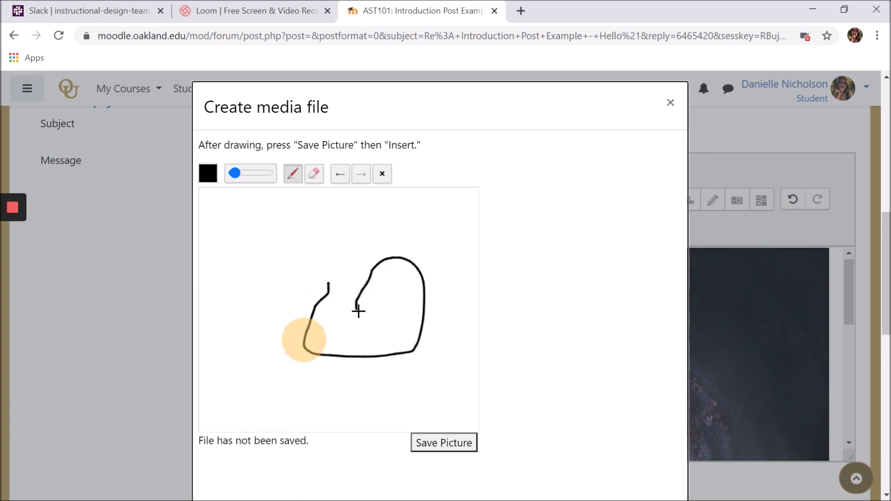
pyautogui.click(669, 103)
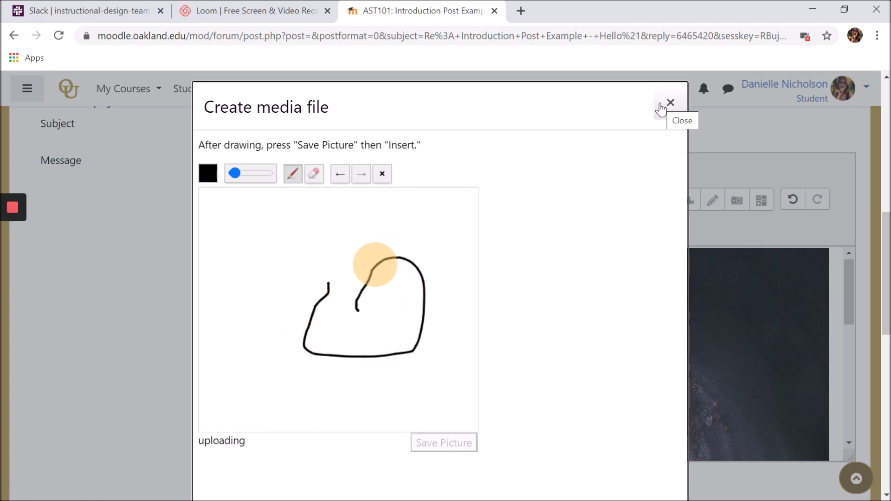